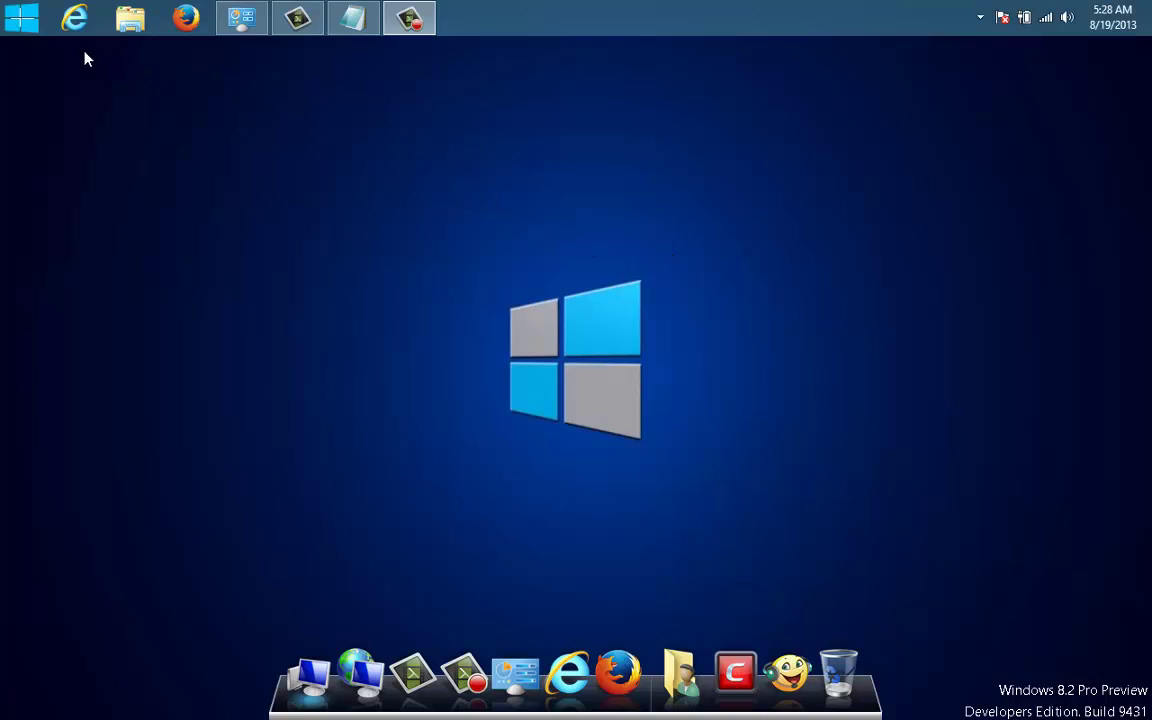
# - Open Comodo Internet Security from the hidden tray icons and move its window up and right
pyautogui.click(24, 20)
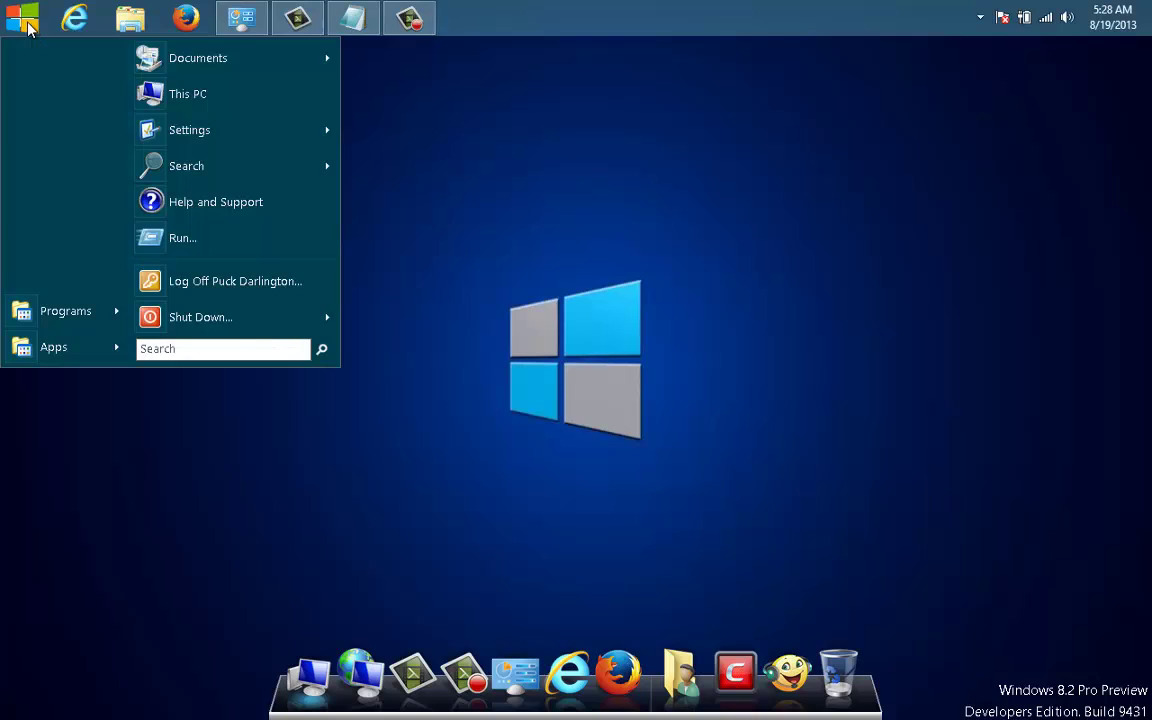
pyautogui.click(434, 139)
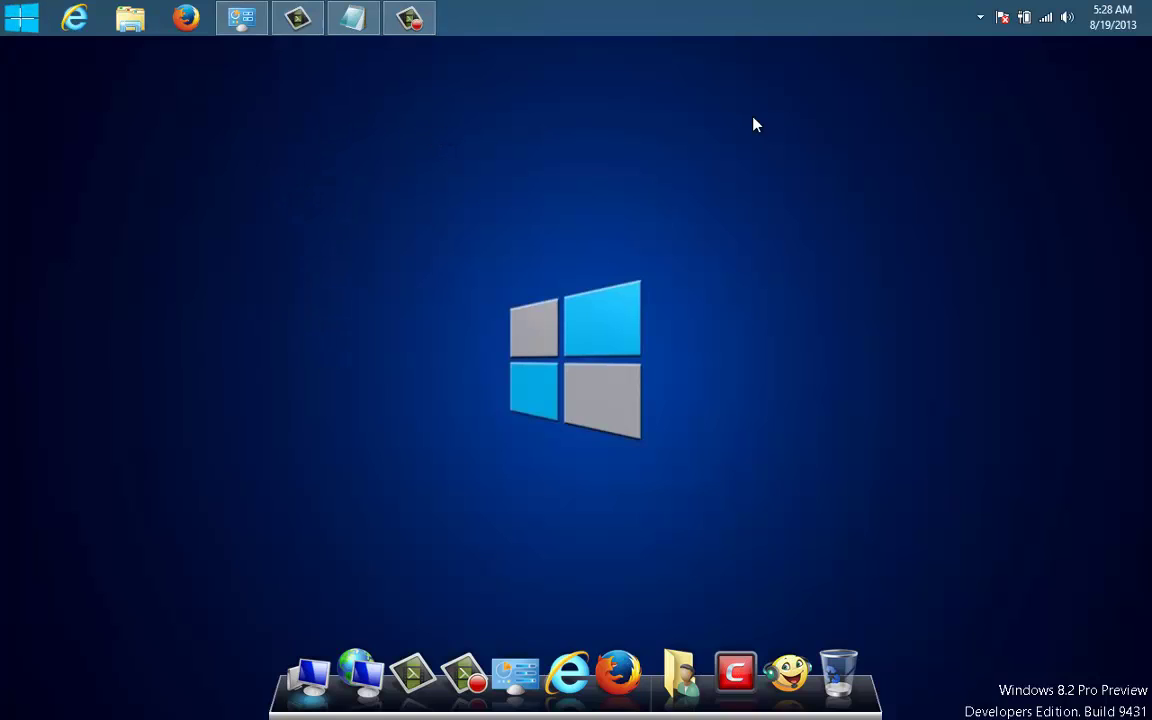
pyautogui.click(980, 17)
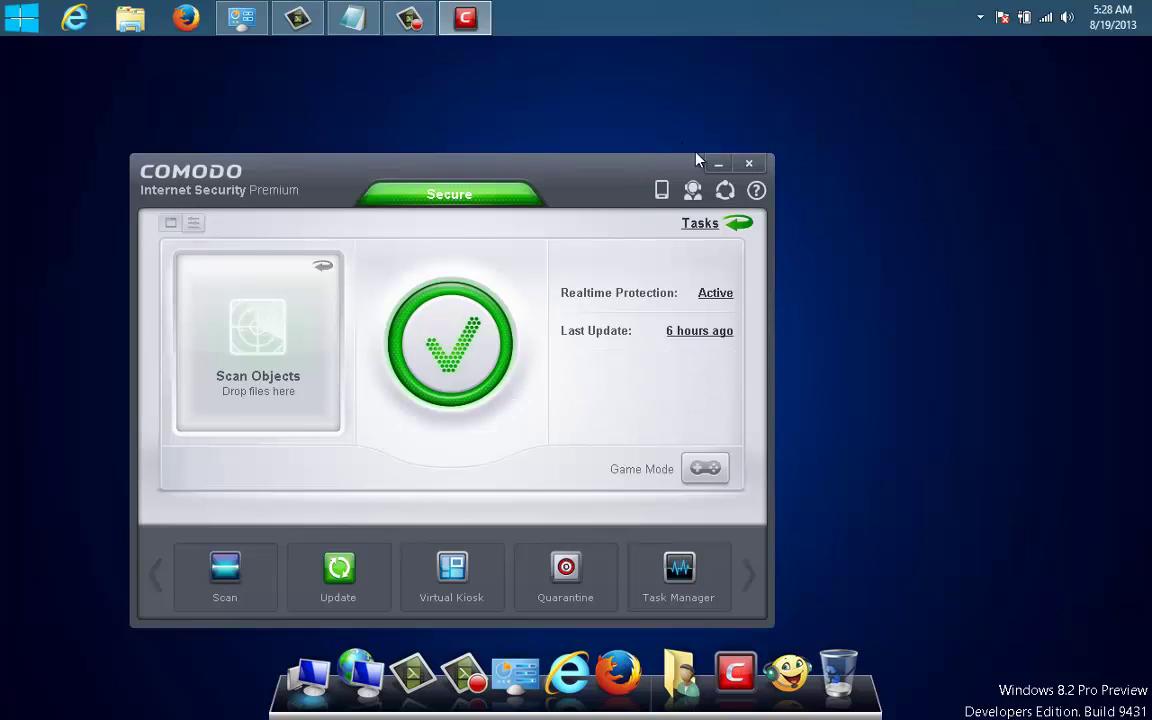
pyautogui.moveTo(700, 160); pyautogui.dragTo(800, 105)
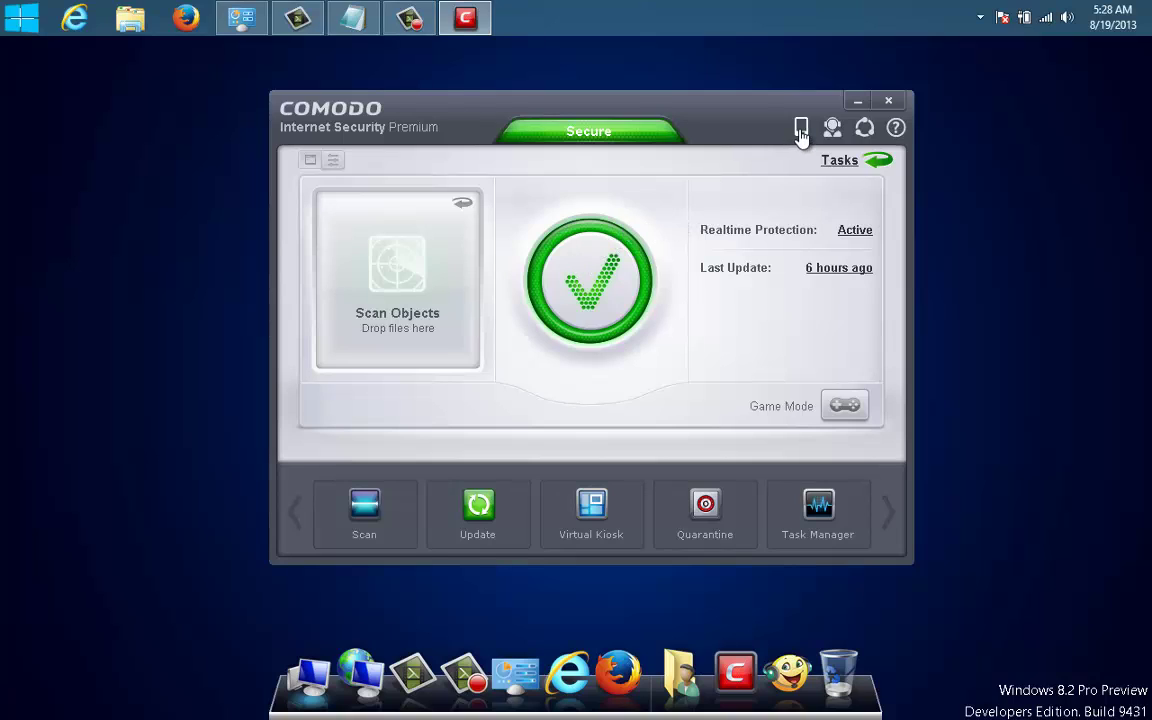
# - Minimize Comodo and bring the Notepad firewall fix instructions to the desktop
pyautogui.click(858, 102)
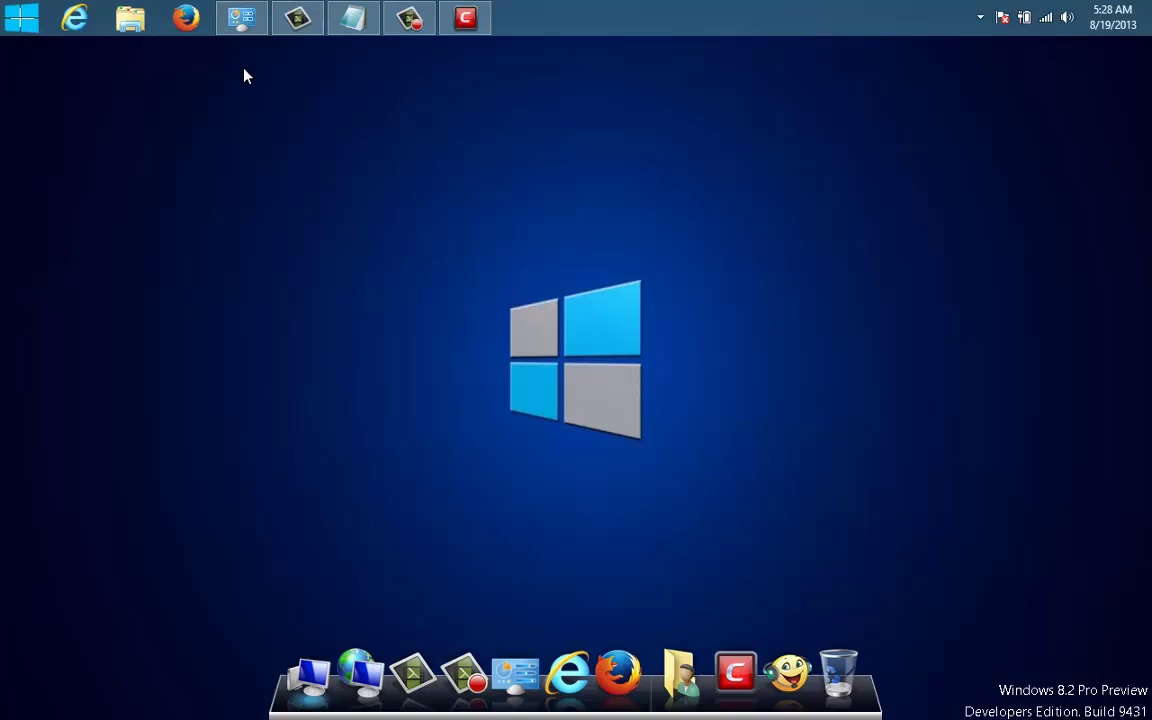
pyautogui.click(353, 18)
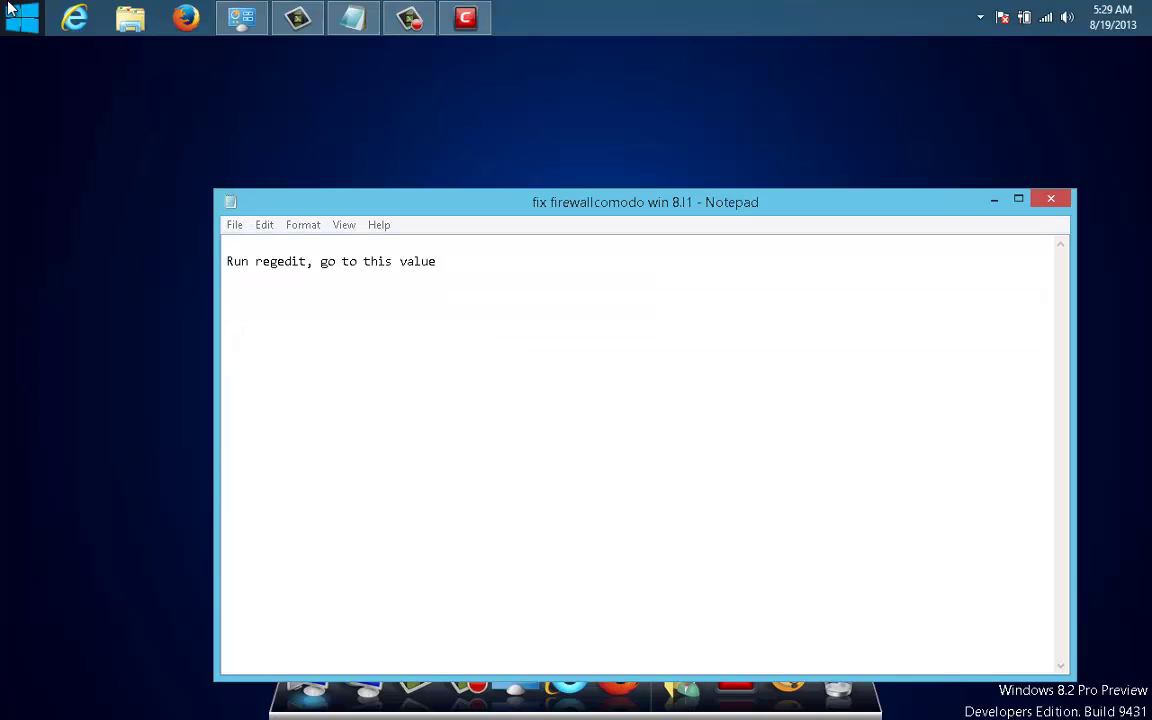
pyautogui.click(9, 8)
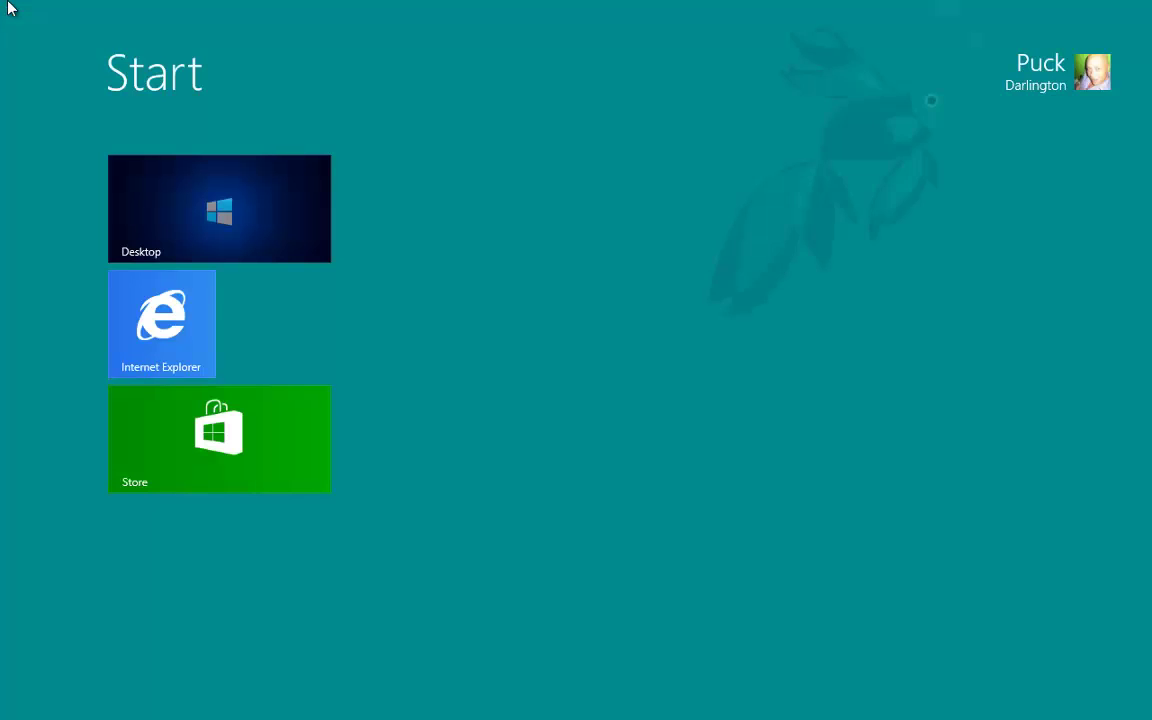
pyautogui.click(162, 211)
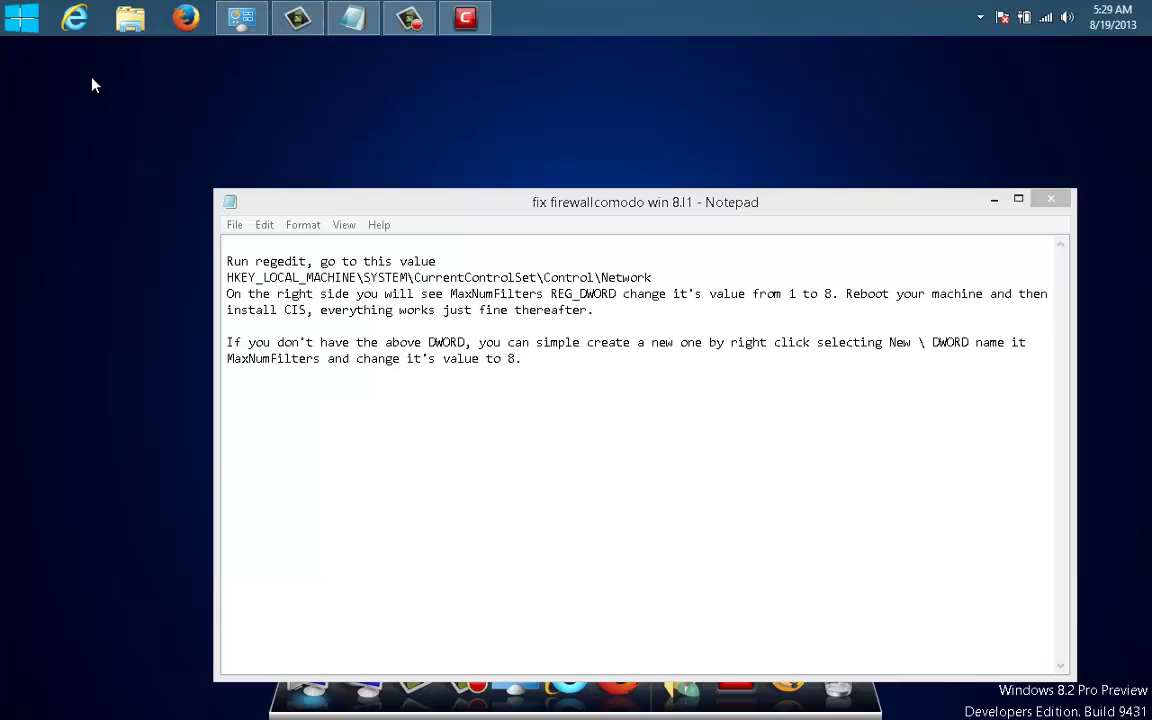
pyautogui.click(24, 30)
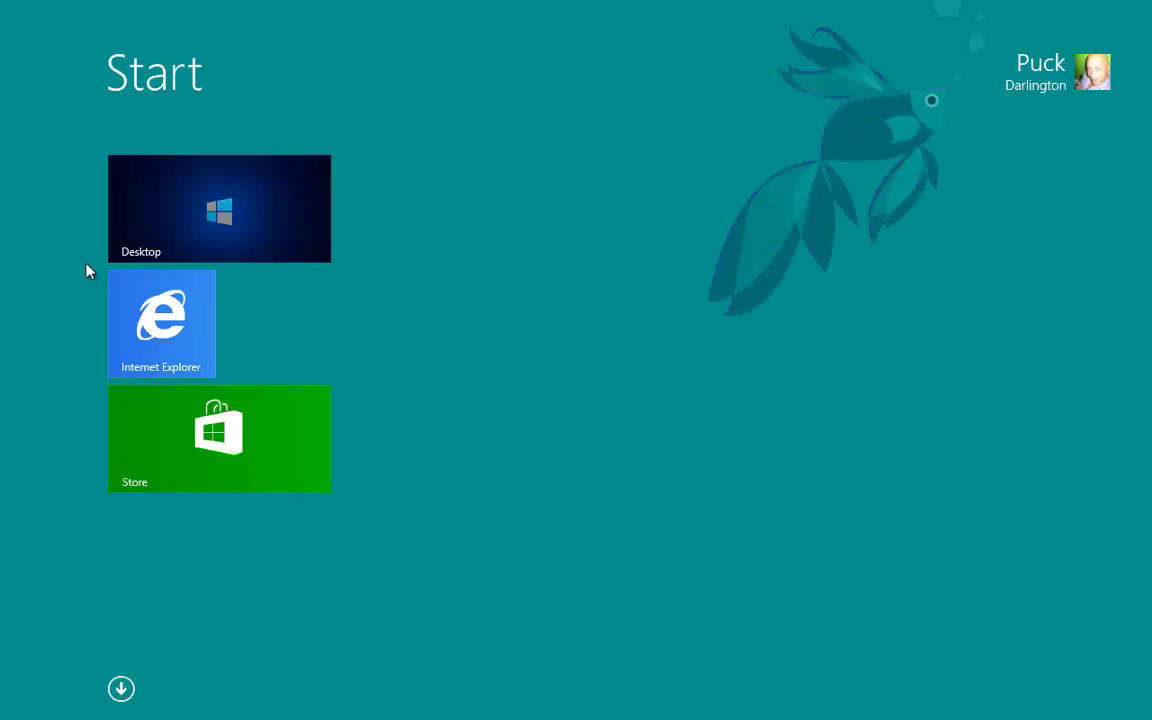
pyautogui.click(176, 198)
# - Search the Start menu for regedit and launch it
pyautogui.click(22, 17)
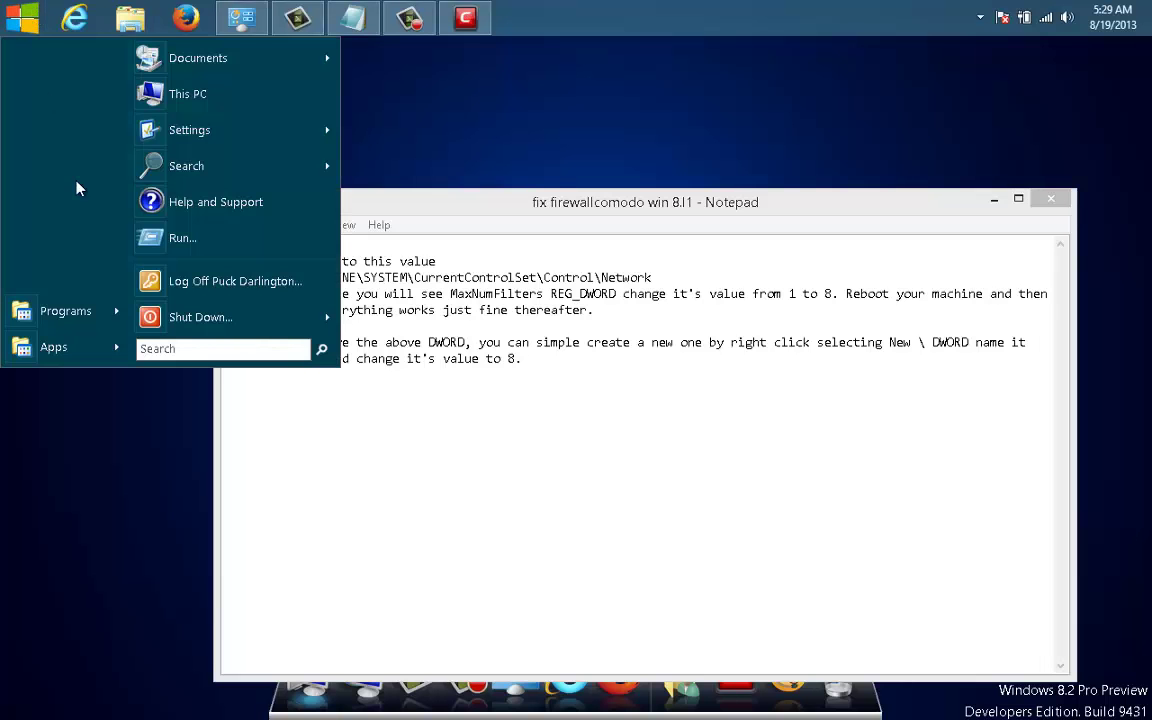
pyautogui.click(195, 352)
pyautogui.write('regedit')
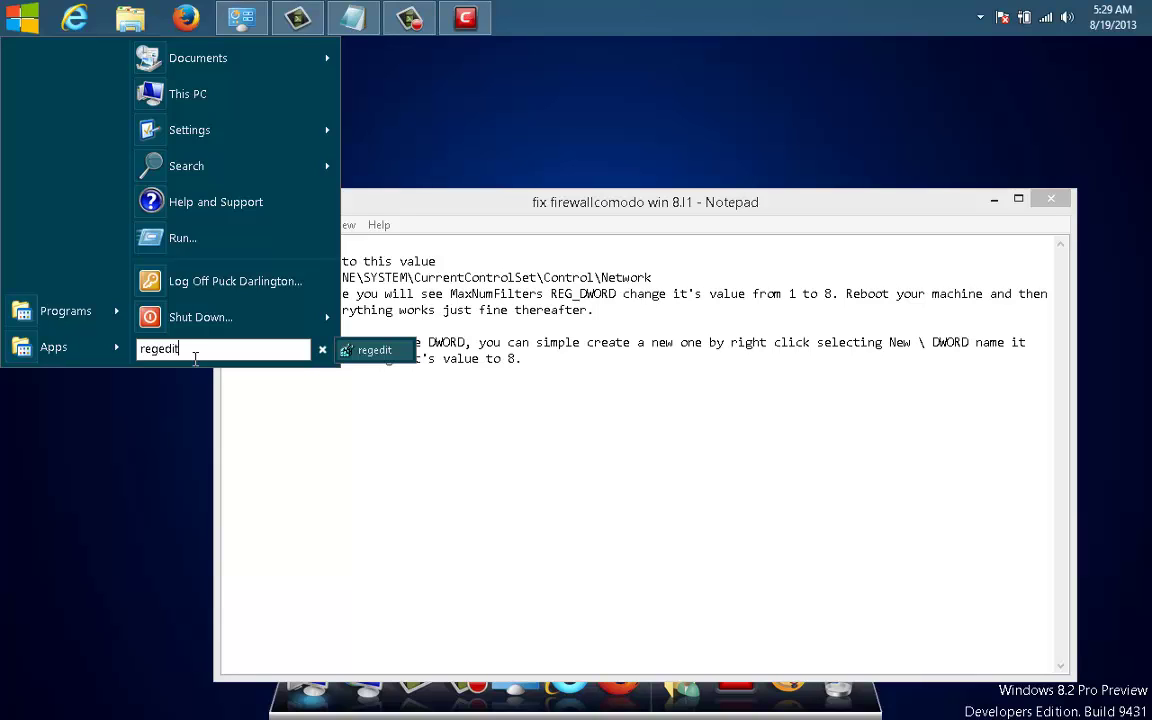
pyautogui.press('Return')
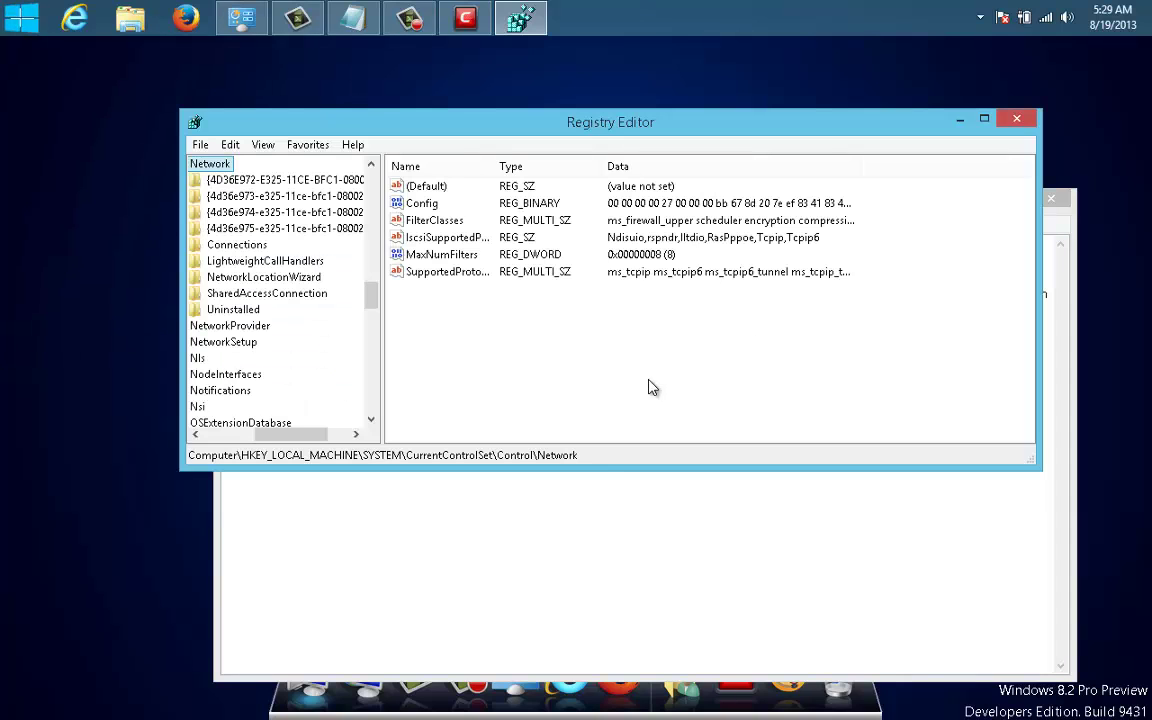
# - Place the Notepad notes below Registry Editor and select HKEY_LOCAL_MACHINE in the key tree
pyautogui.click(599, 509)
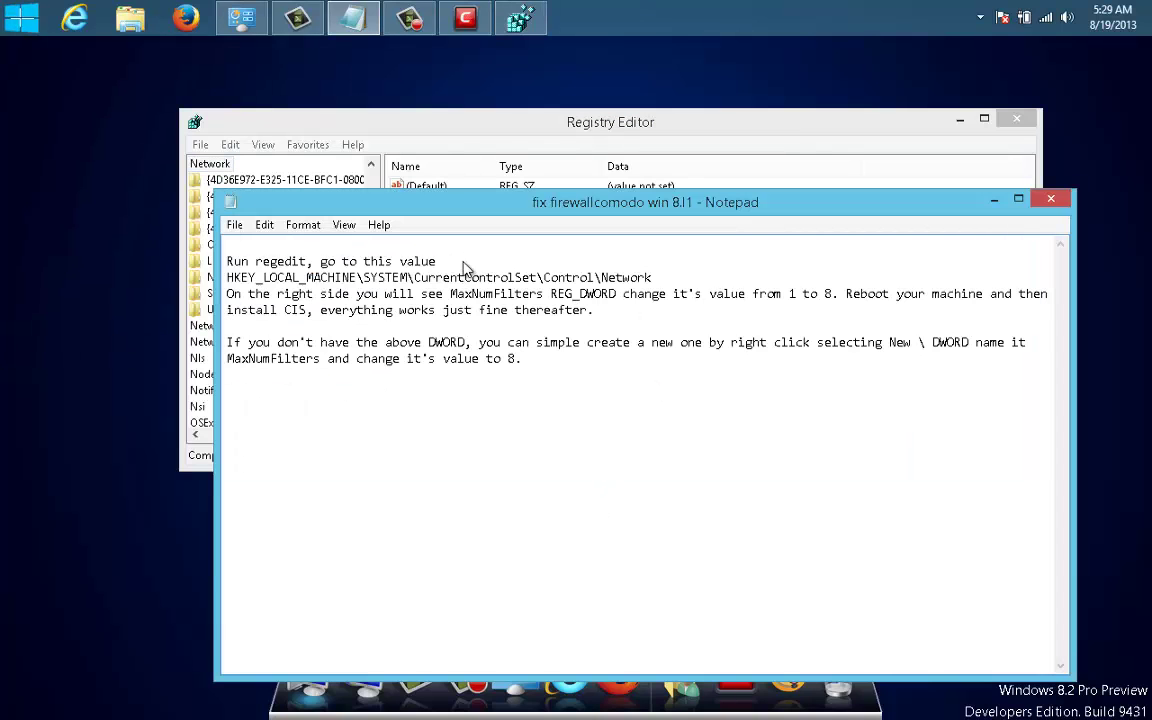
pyautogui.click(463, 121)
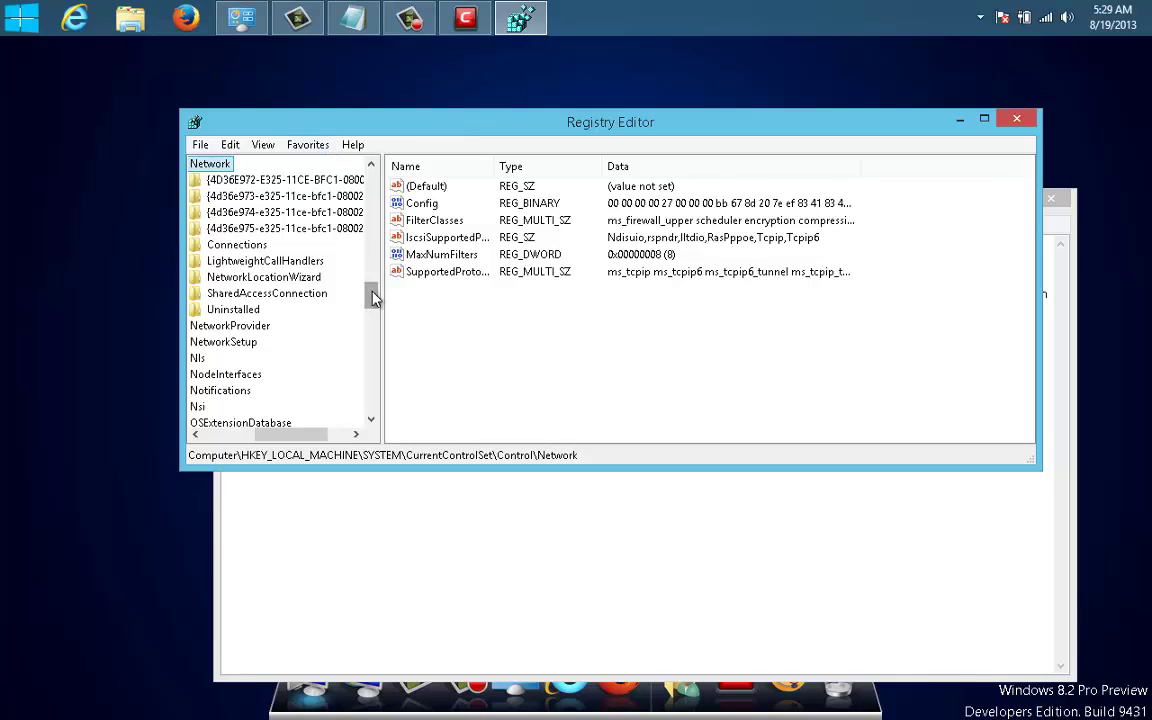
pyautogui.moveTo(372, 296); pyautogui.dragTo(372, 172)
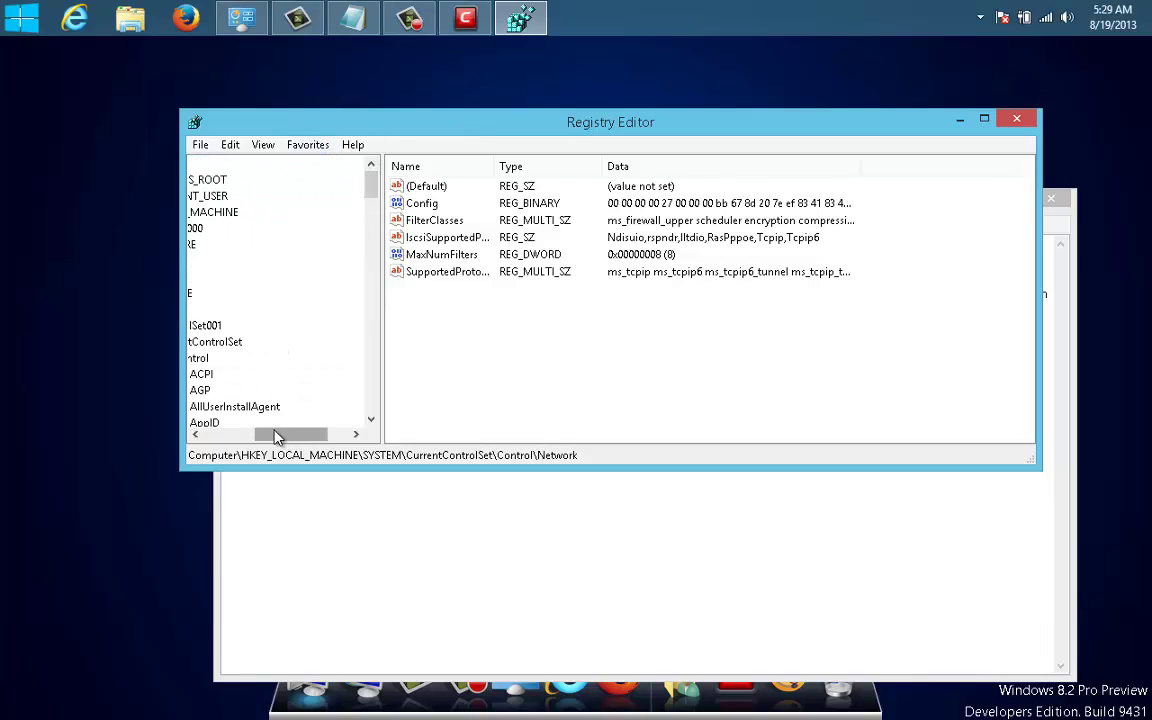
pyautogui.moveTo(277, 436); pyautogui.dragTo(235, 436)
pyautogui.click(290, 505)
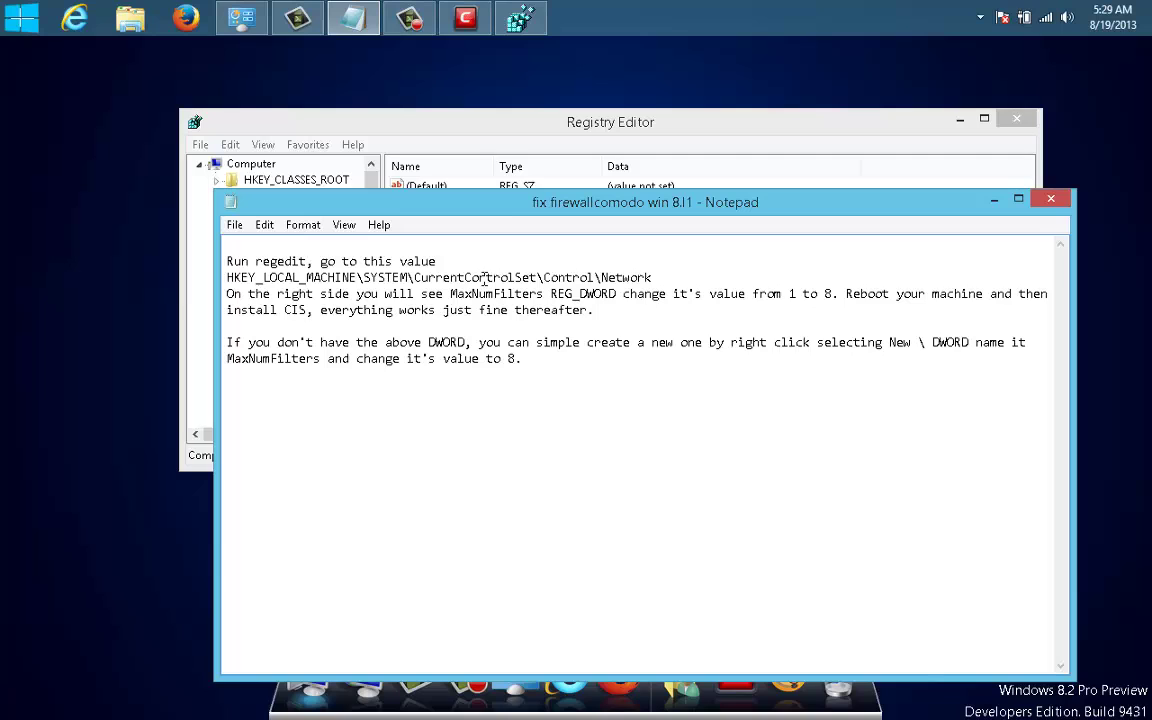
pyautogui.moveTo(456, 200); pyautogui.dragTo(470, 505)
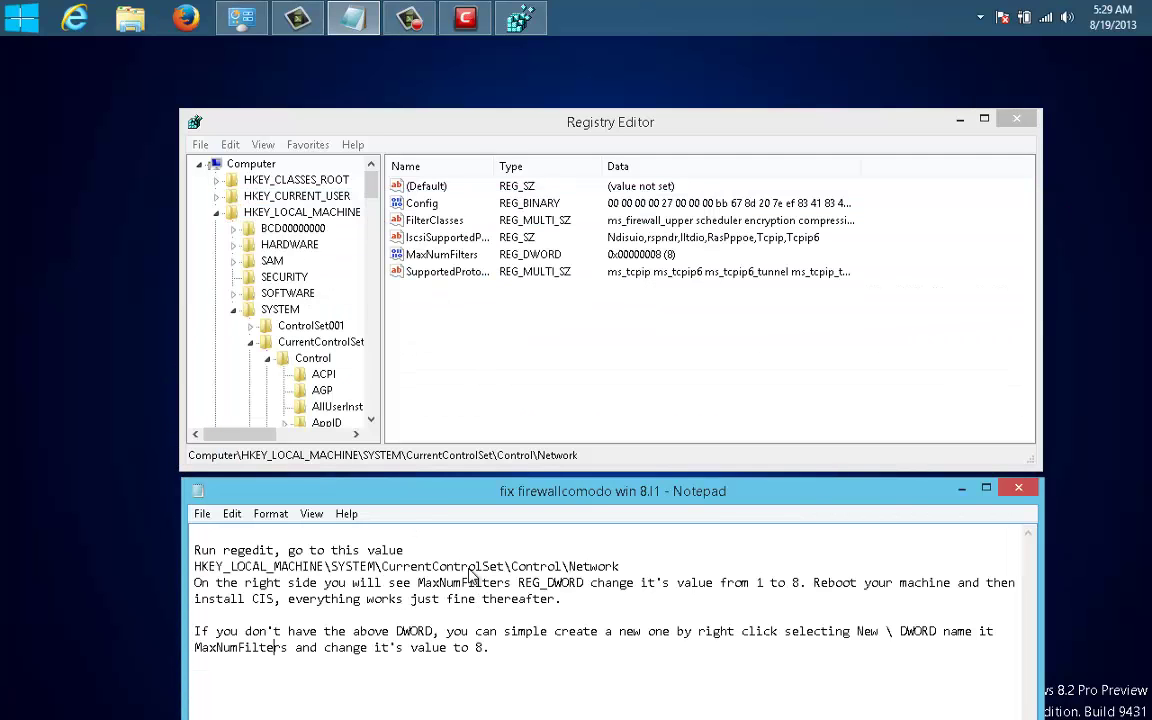
pyautogui.click(283, 216)
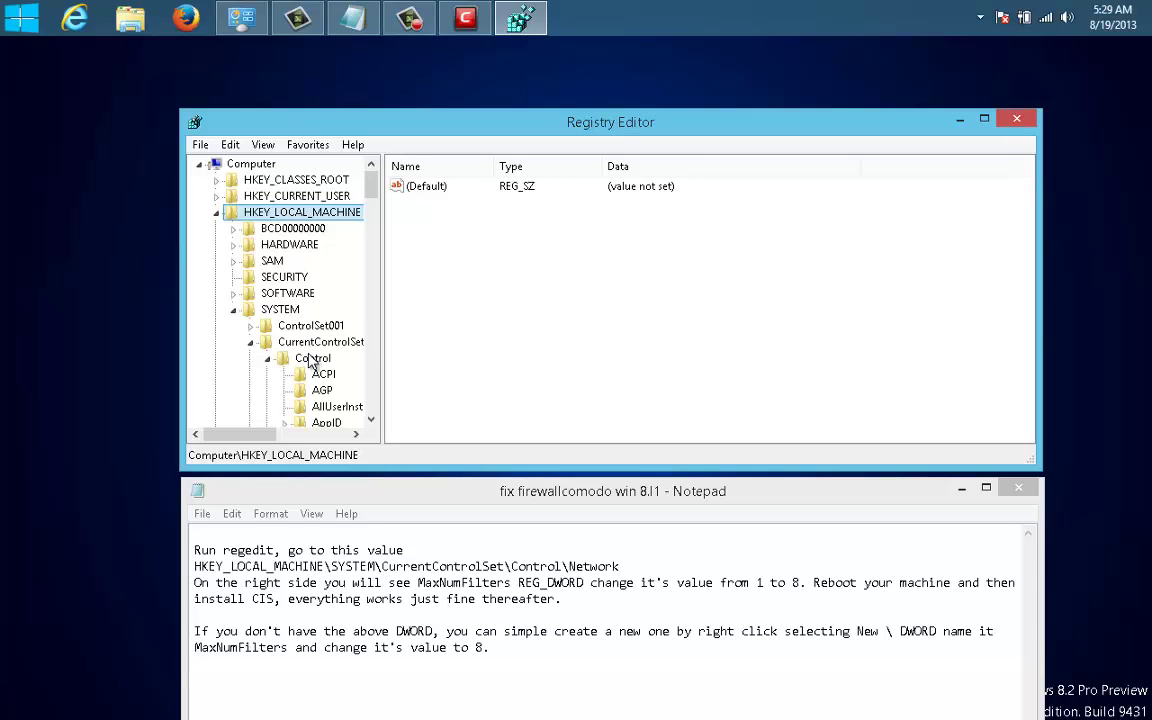
# - Browse to SYSTEM\CurrentControlSet\Control\Network and select the MaxNumFilters value
pyautogui.click(285, 311)
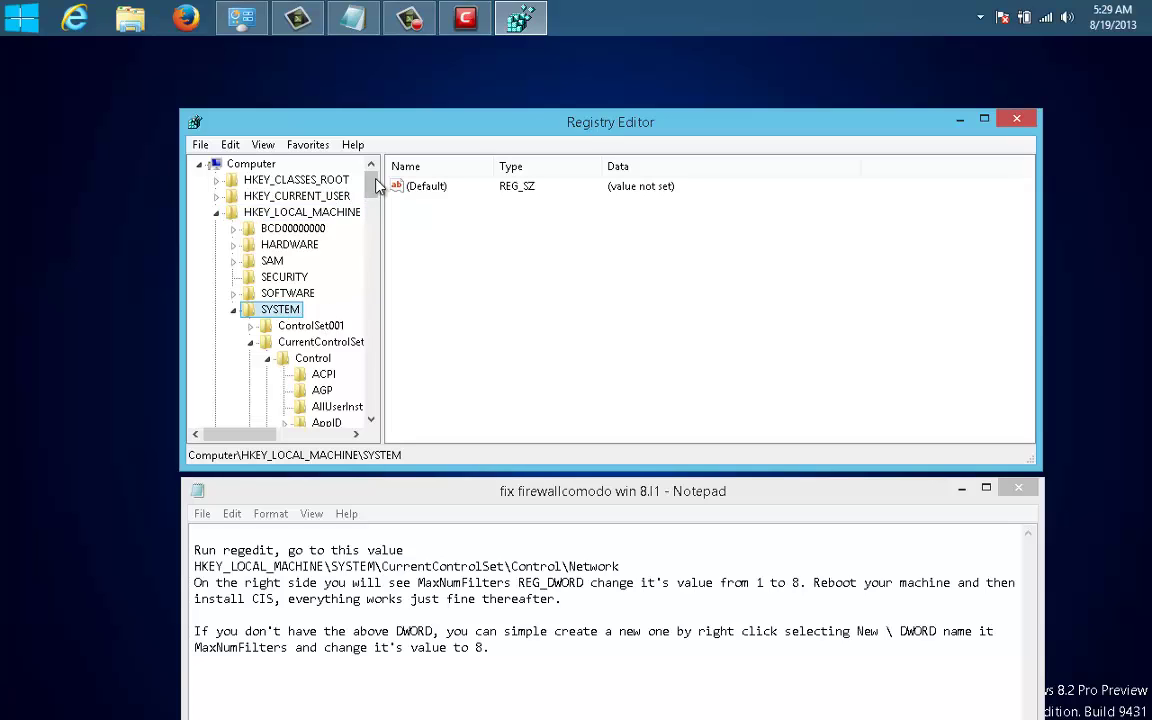
pyautogui.moveTo(376, 180); pyautogui.dragTo(376, 188)
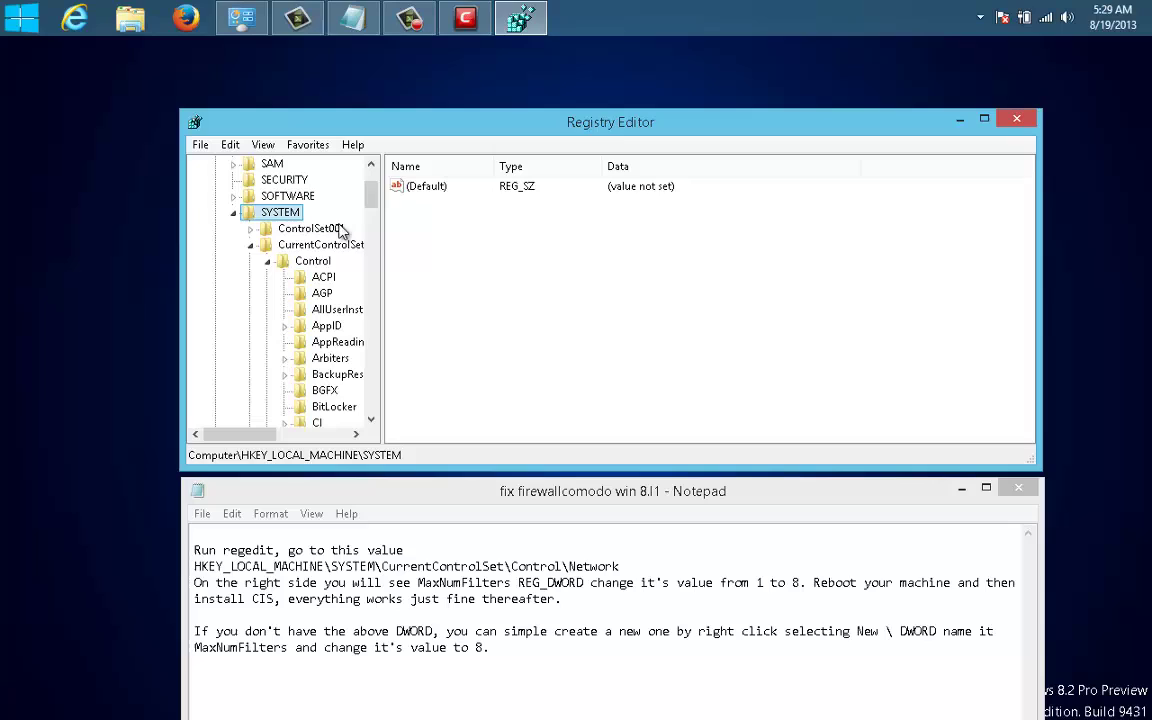
pyautogui.click(325, 260)
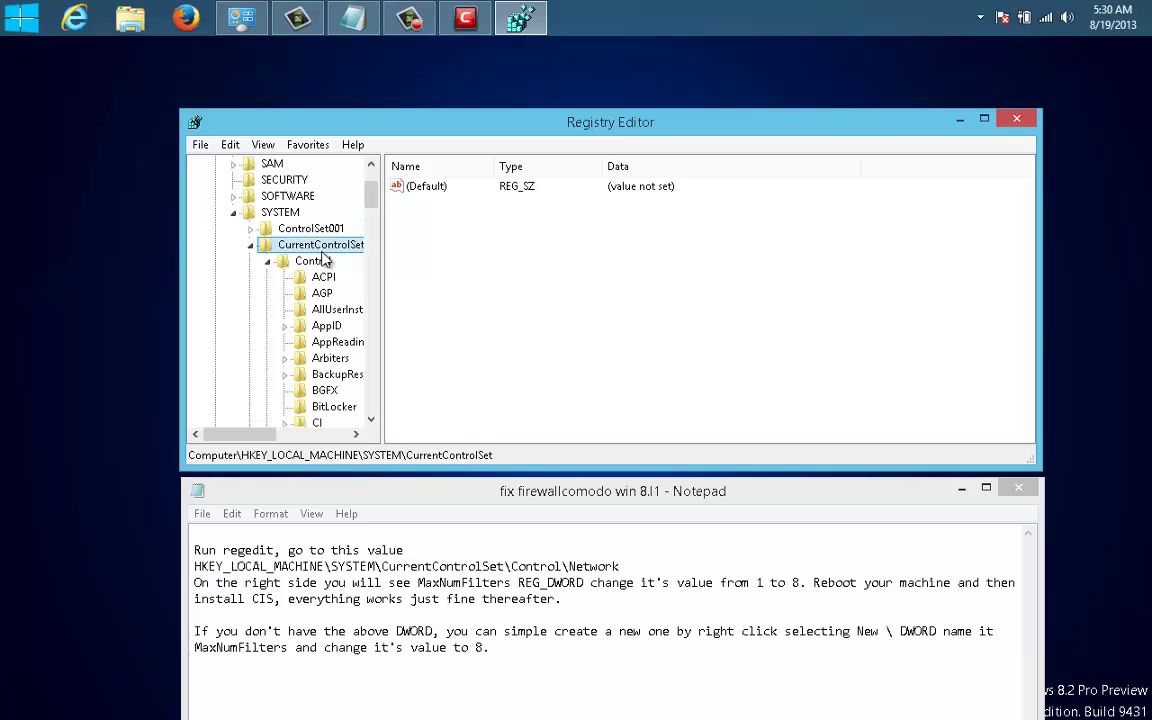
pyautogui.click(324, 266)
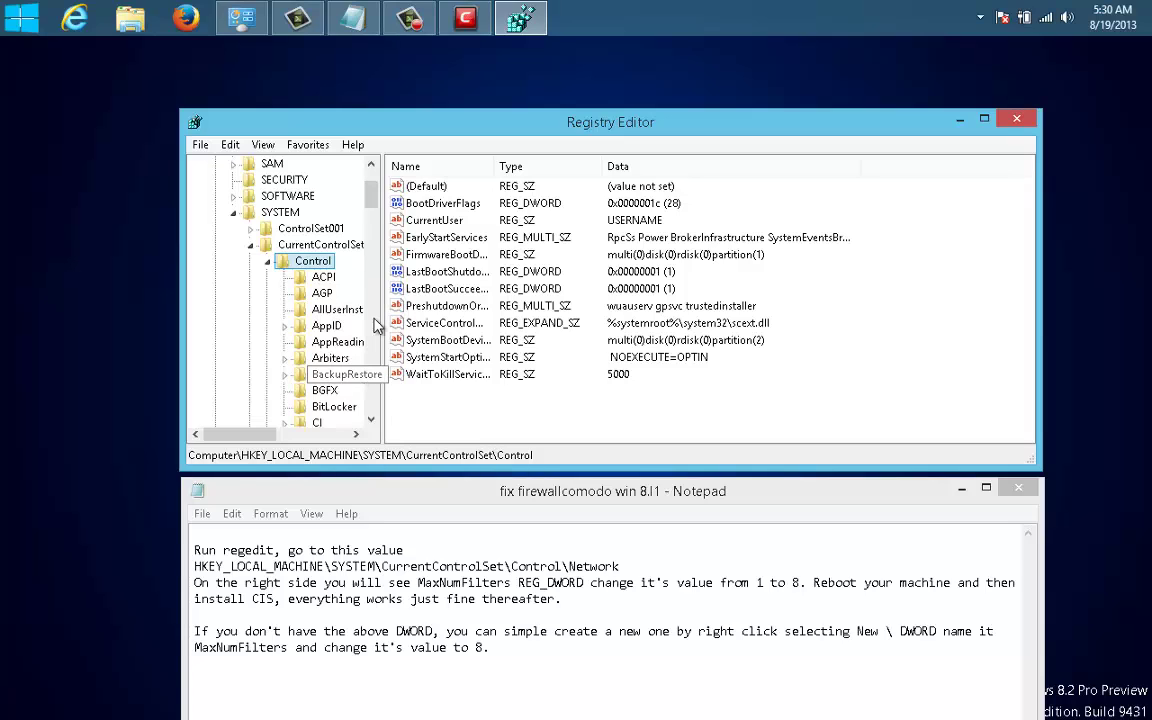
pyautogui.moveTo(371, 196); pyautogui.dragTo(378, 289)
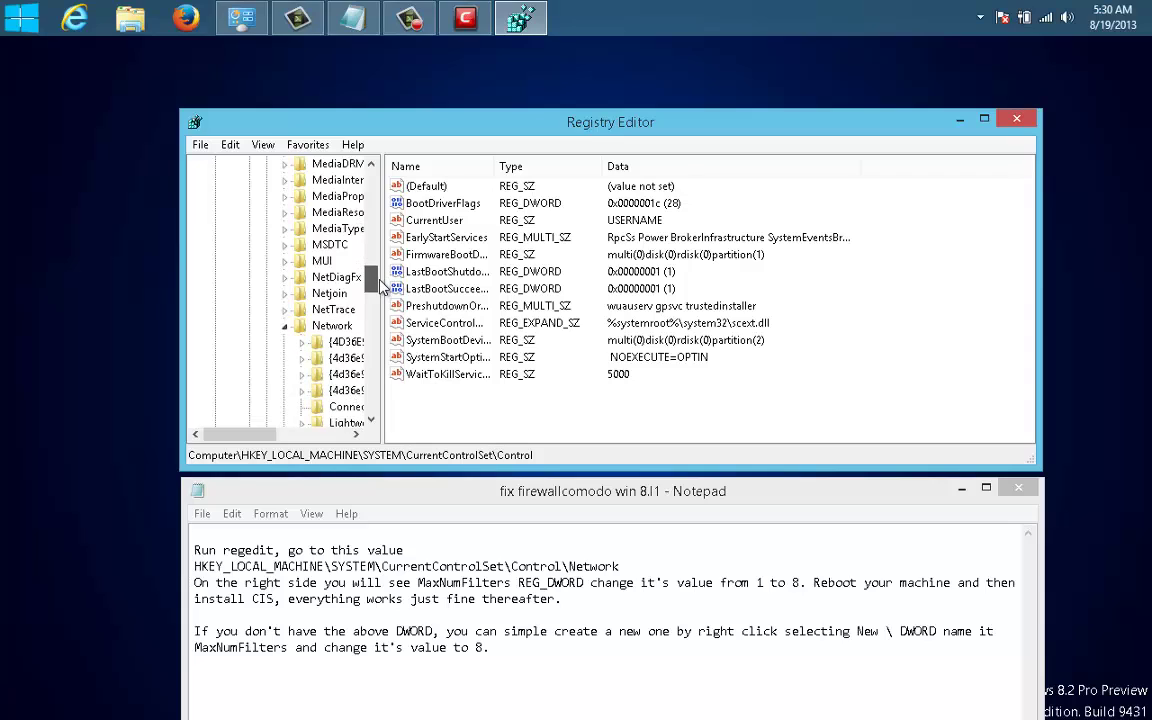
pyautogui.click(336, 327)
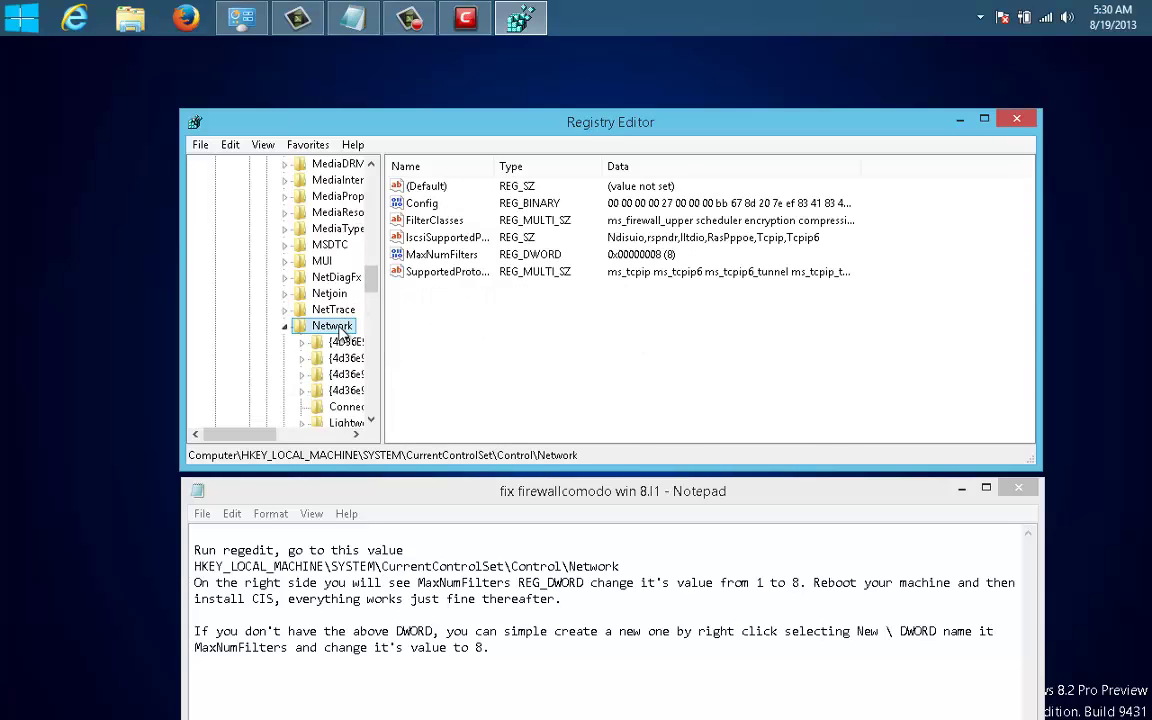
pyautogui.click(459, 258)
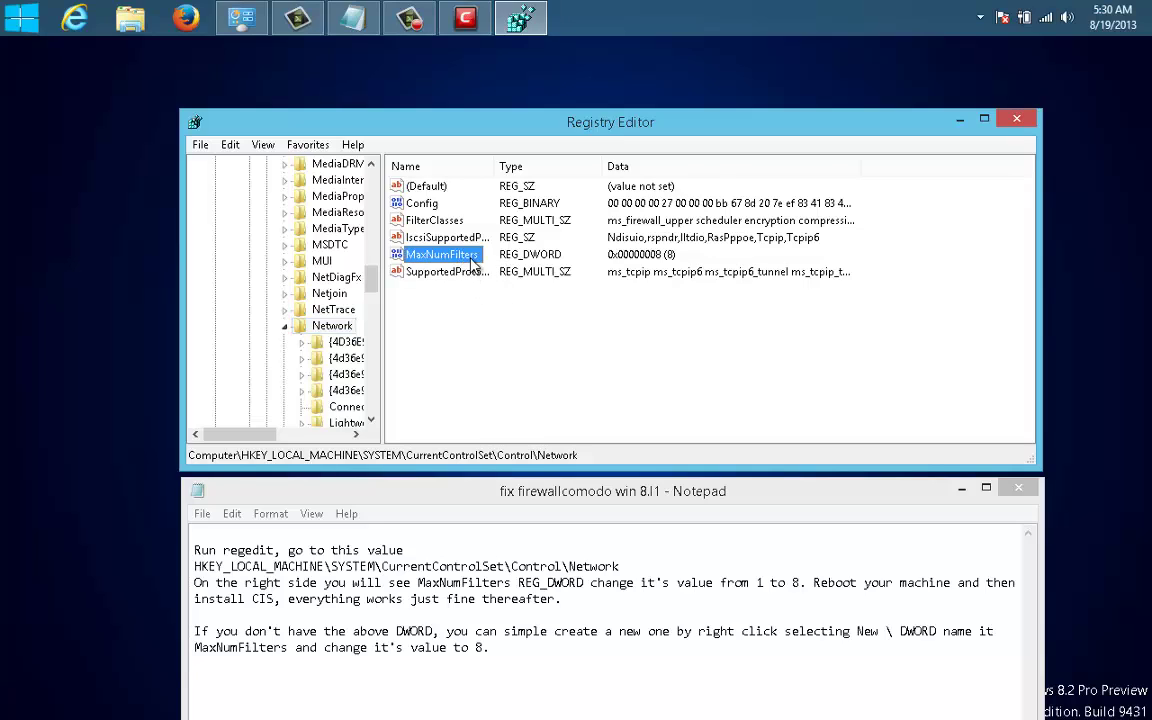
# - Open MaxNumFilters, confirm its value data is 8, and cancel without changes
pyautogui.doubleClick(475, 258)
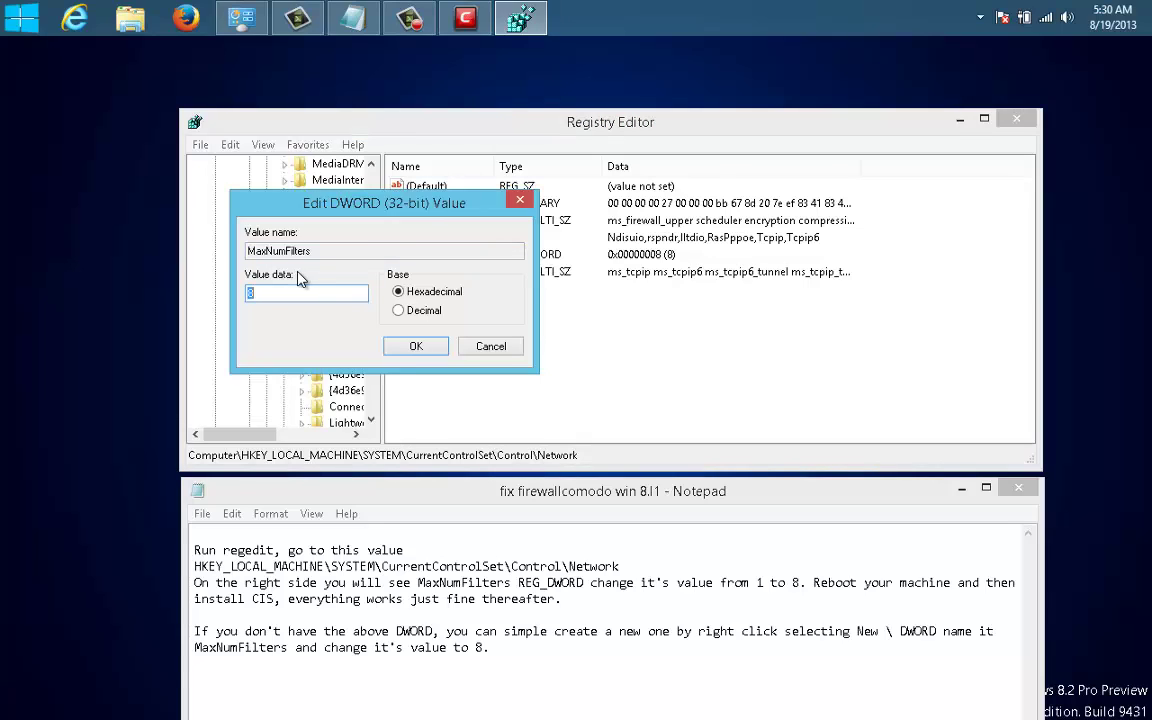
pyautogui.write('1')
pyautogui.press('BackSpace')
pyautogui.write('8')
pyautogui.click(488, 344)
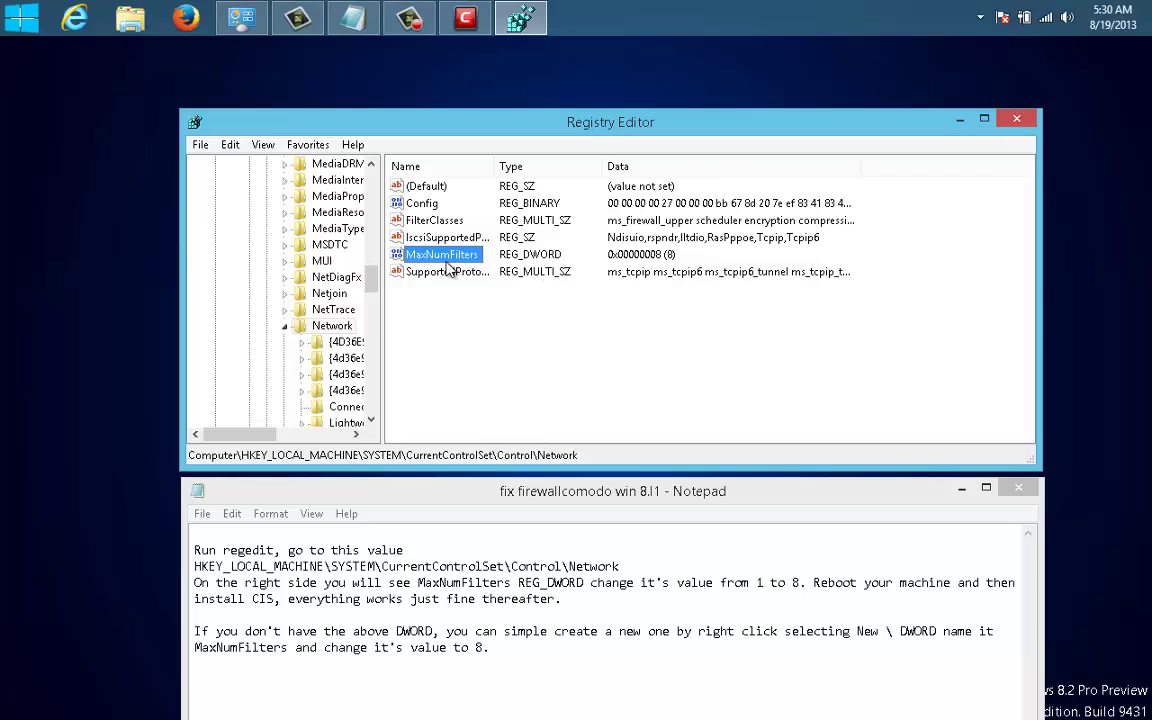
# - Close Registry Editor, check Comodo reads Secure, then close Comodo and the Notepad notes
pyautogui.click(1020, 121)
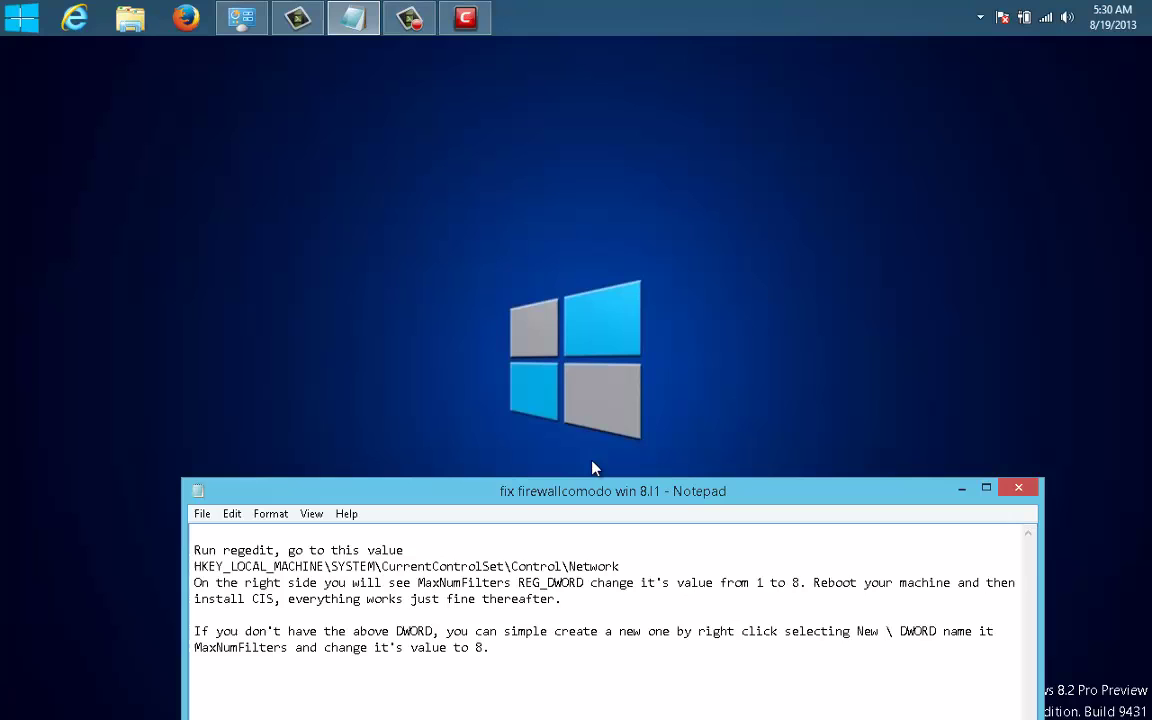
pyautogui.moveTo(593, 494); pyautogui.dragTo(542, 128)
pyautogui.click(465, 18)
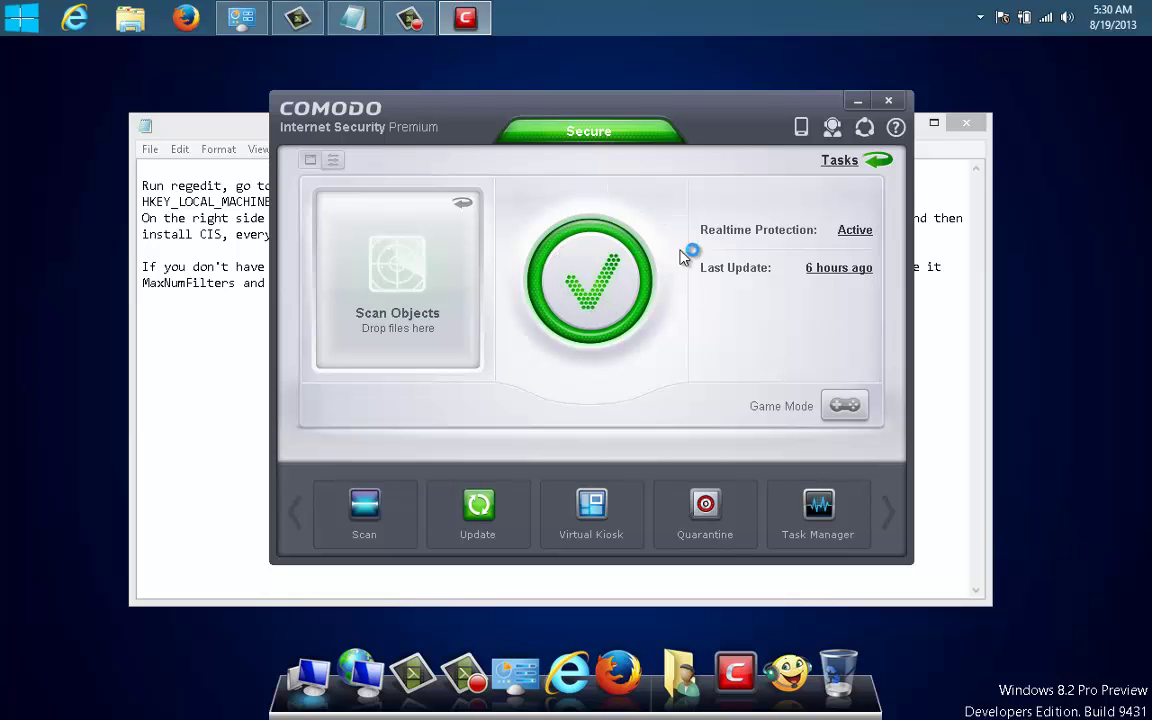
pyautogui.moveTo(742, 120); pyautogui.dragTo(666, 195)
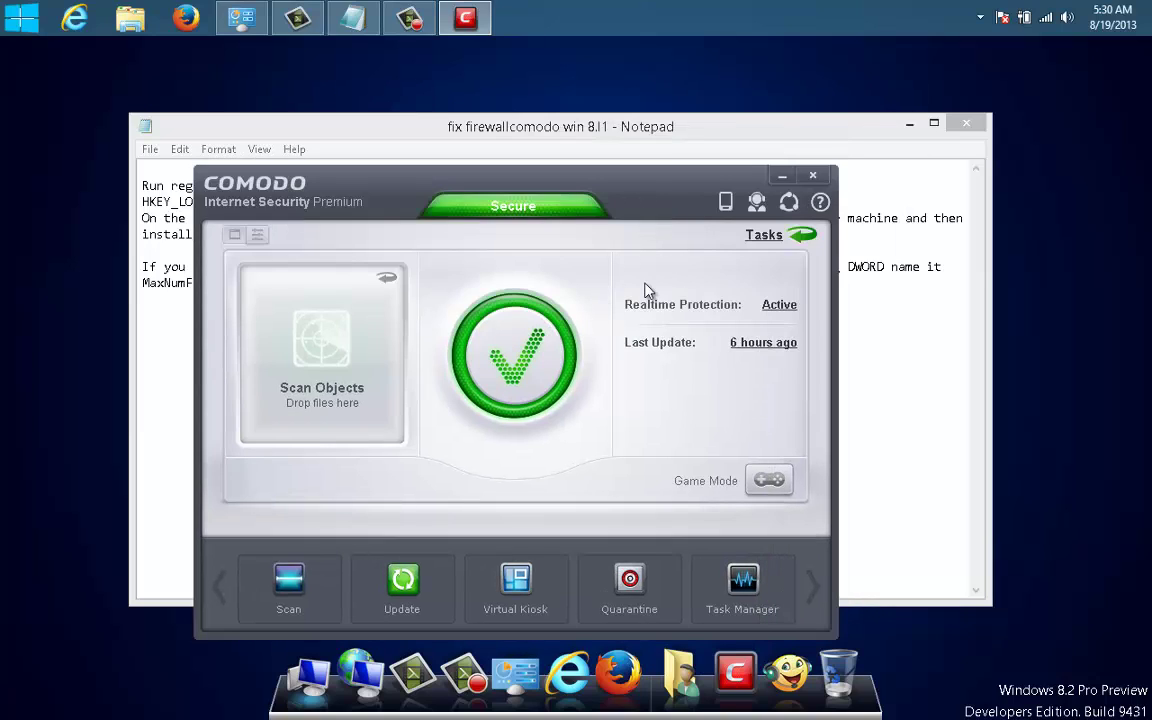
pyautogui.click(813, 177)
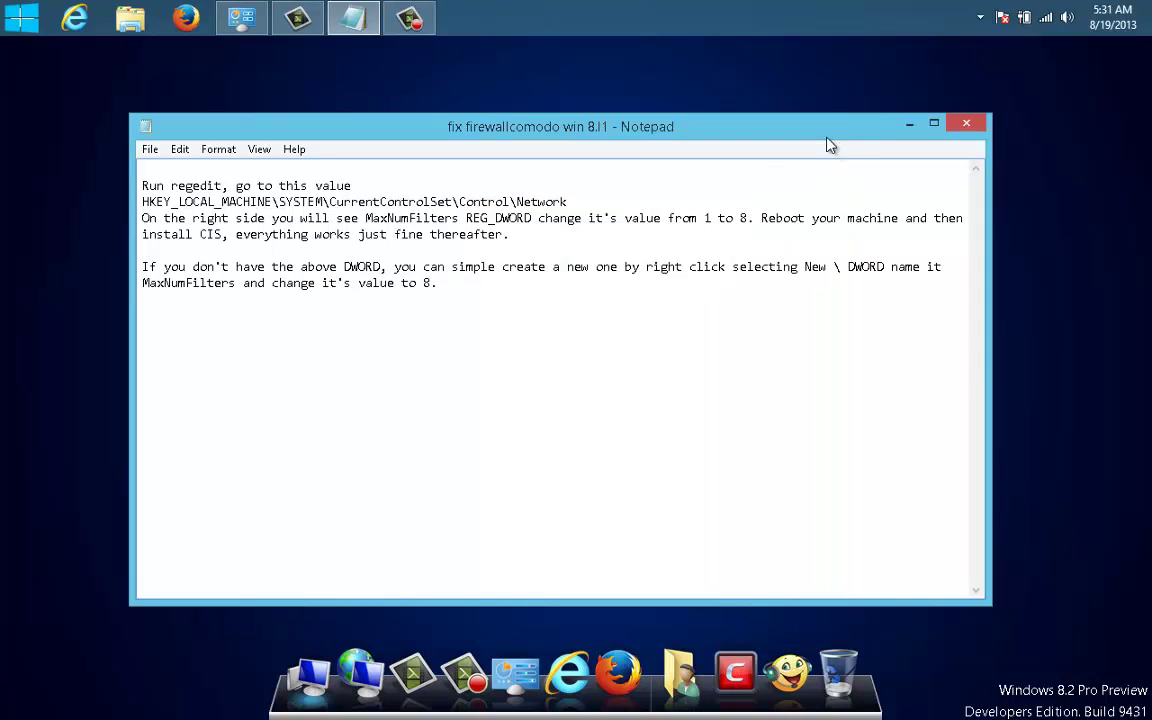
pyautogui.click(967, 124)
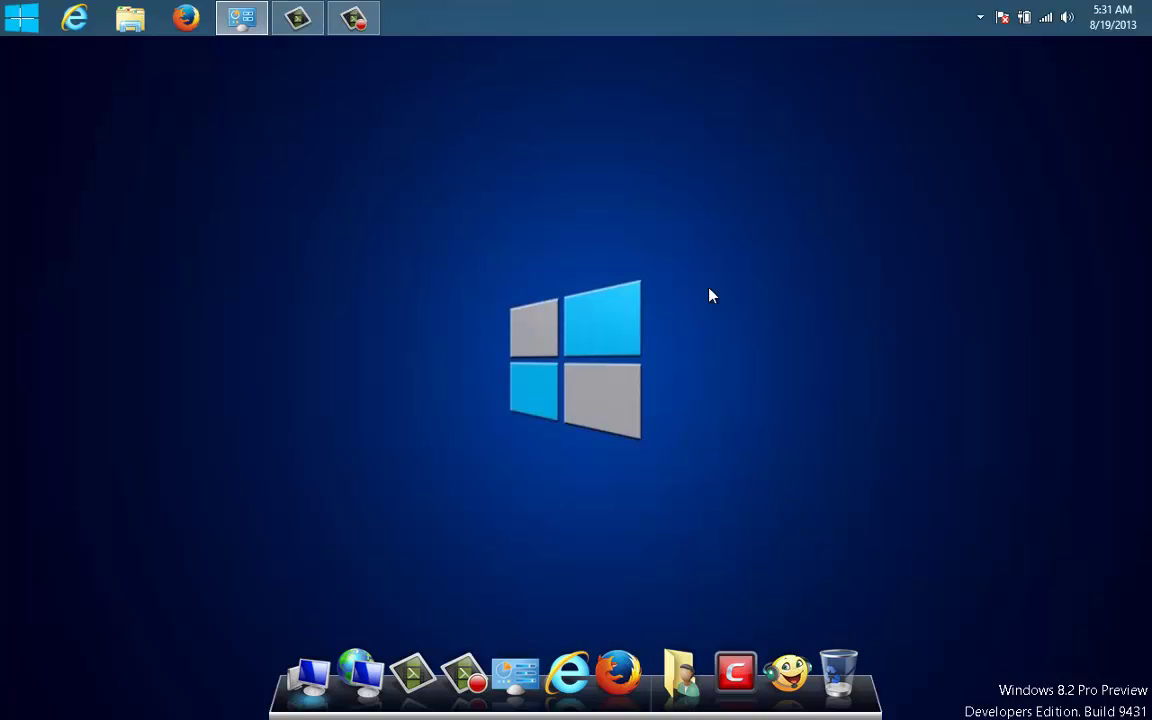
# - Reopen Comodo from the hidden tray icons to view its Secure status, then minimize it
pyautogui.click(980, 19)
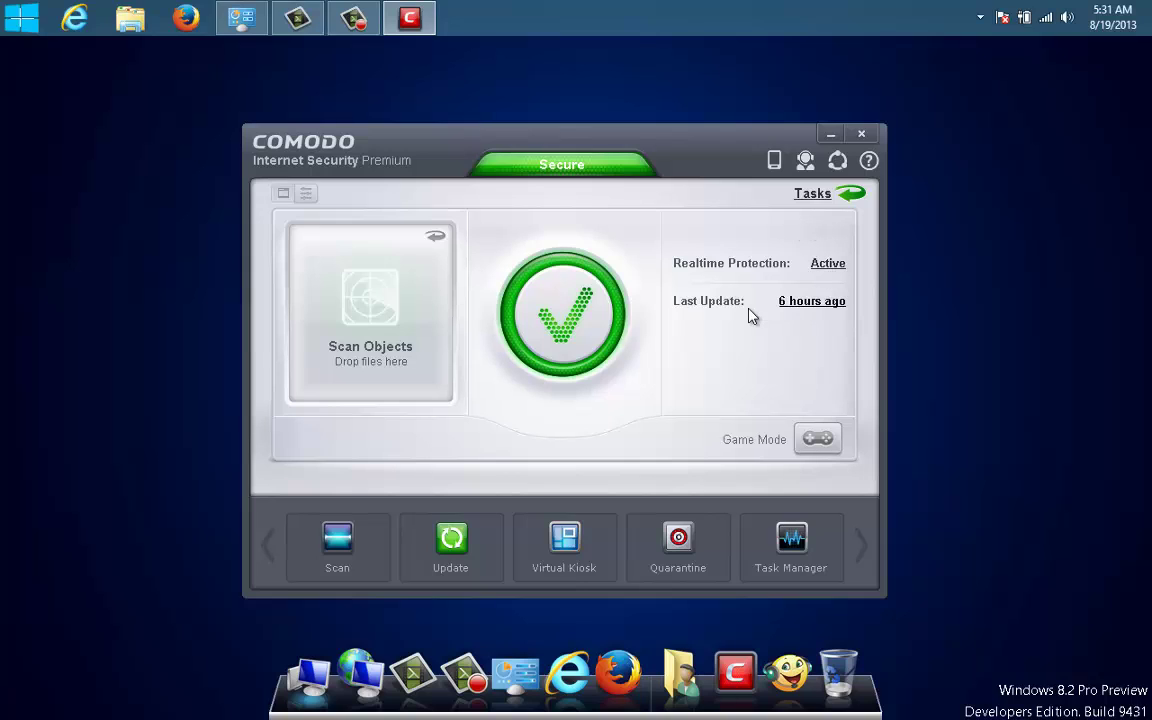
pyautogui.click(830, 136)
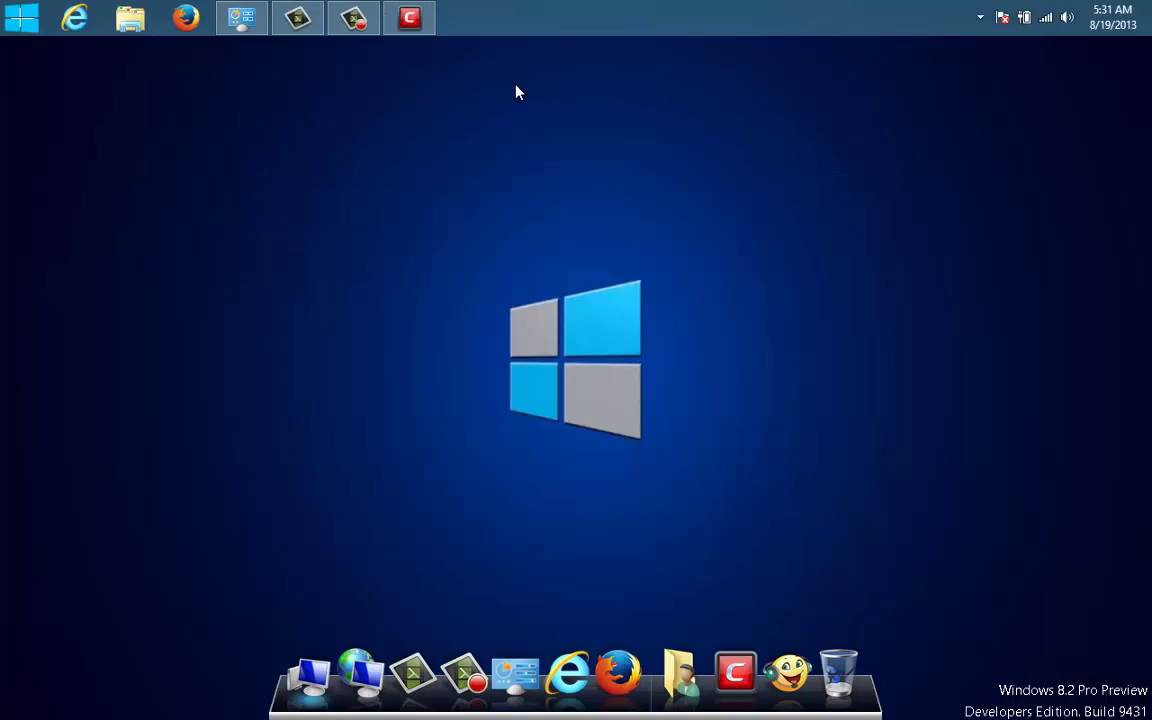
# - Restore the screen recorder window from the taskbar and drag it lower on screen
pyautogui.moveTo(352, 26)
pyautogui.click(352, 62)
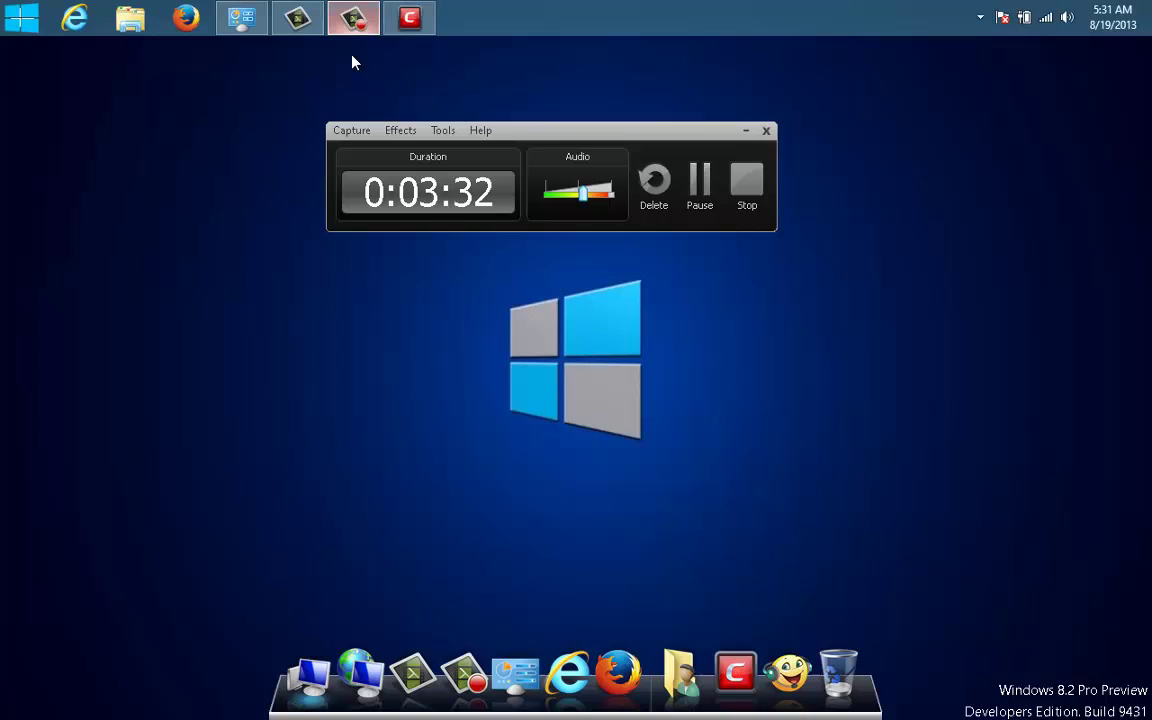
pyautogui.moveTo(536, 143); pyautogui.dragTo(563, 474)
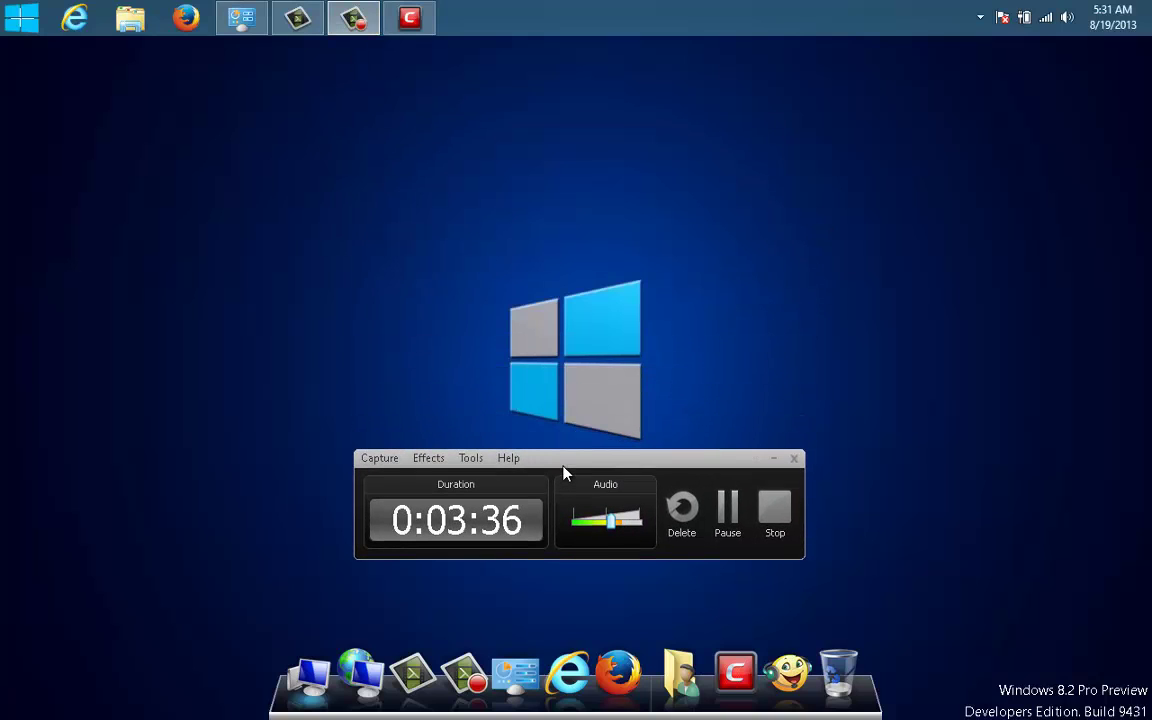